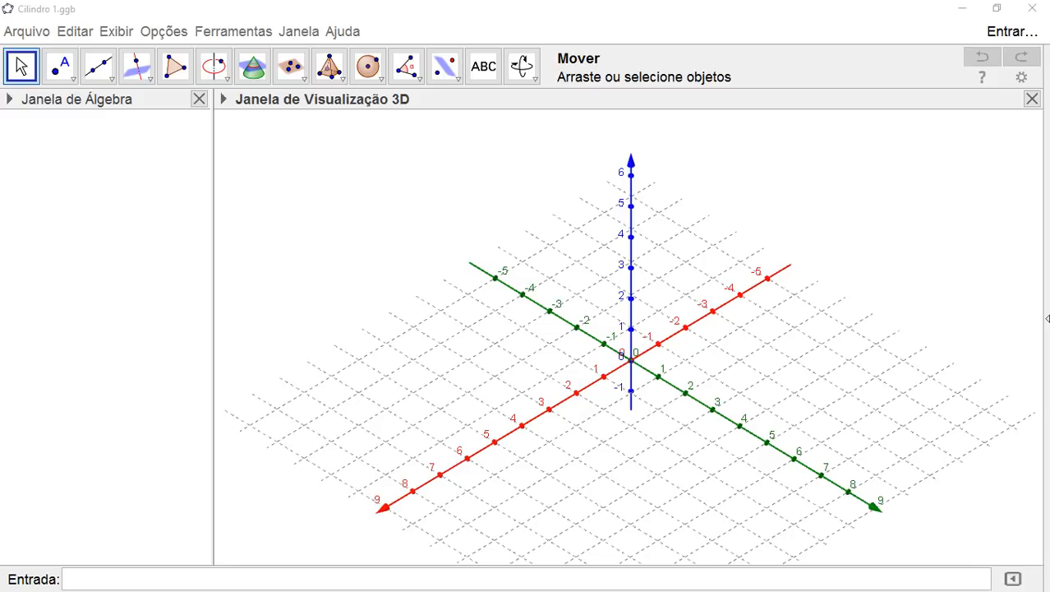
- Create a cylinder of radius 2 with base centres at (0,1,0) and (0,5,0) on the green axis
left_click(328, 66)
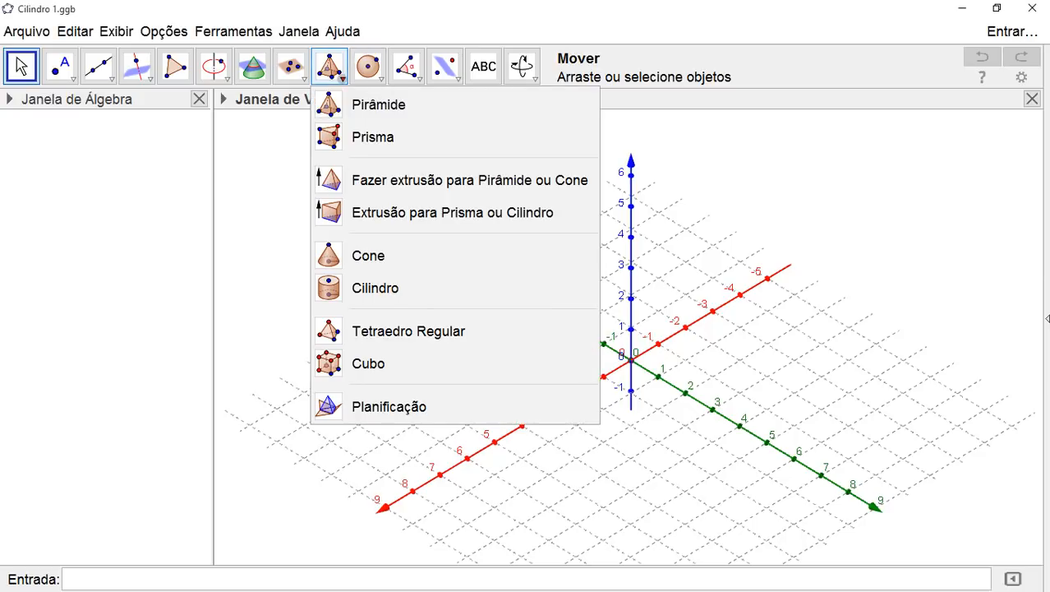
left_click(374, 288)
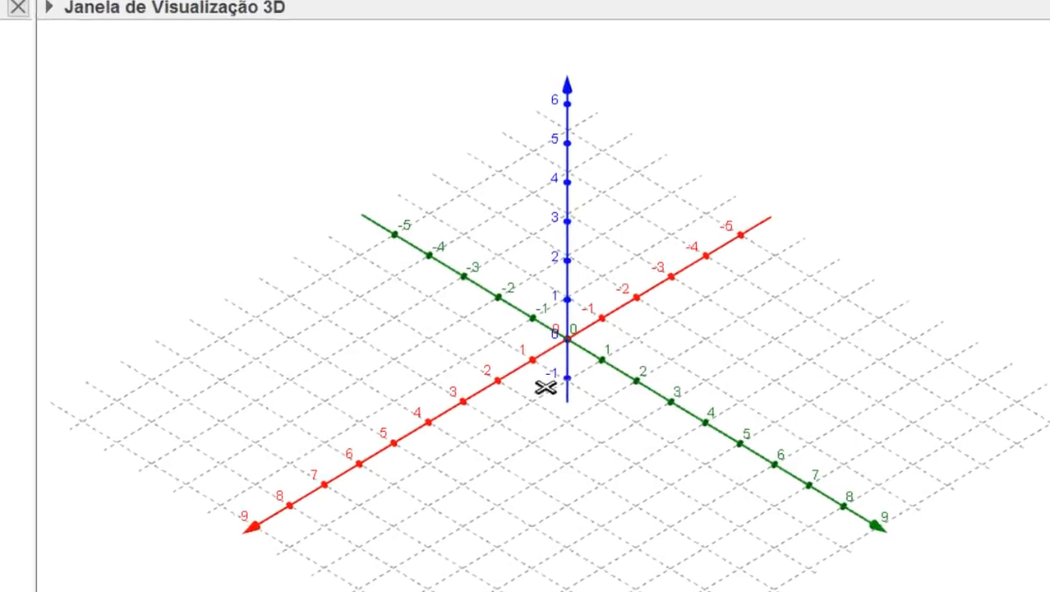
left_click(603, 359)
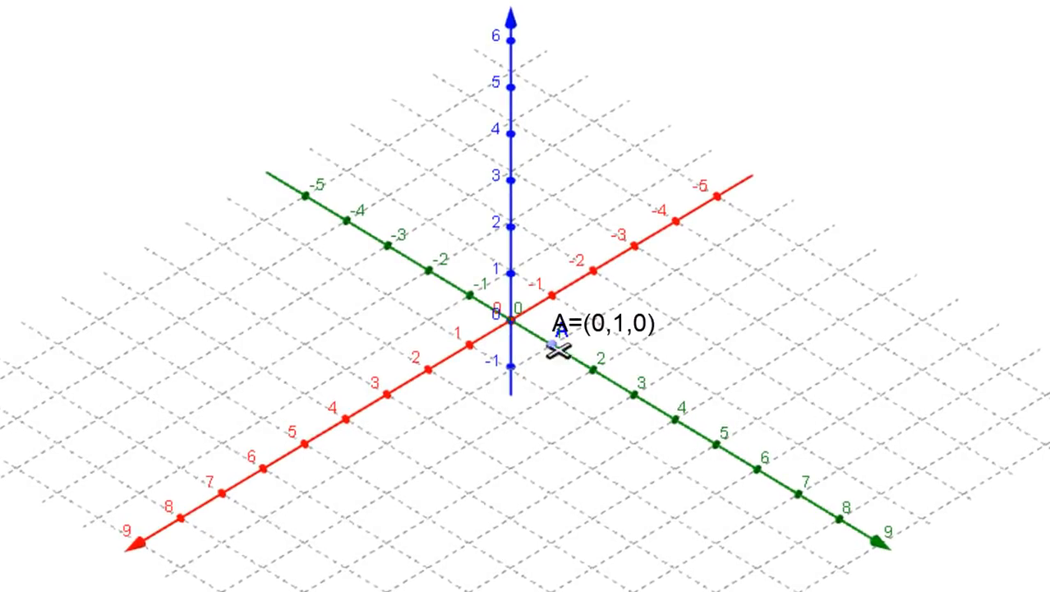
left_click(715, 444)
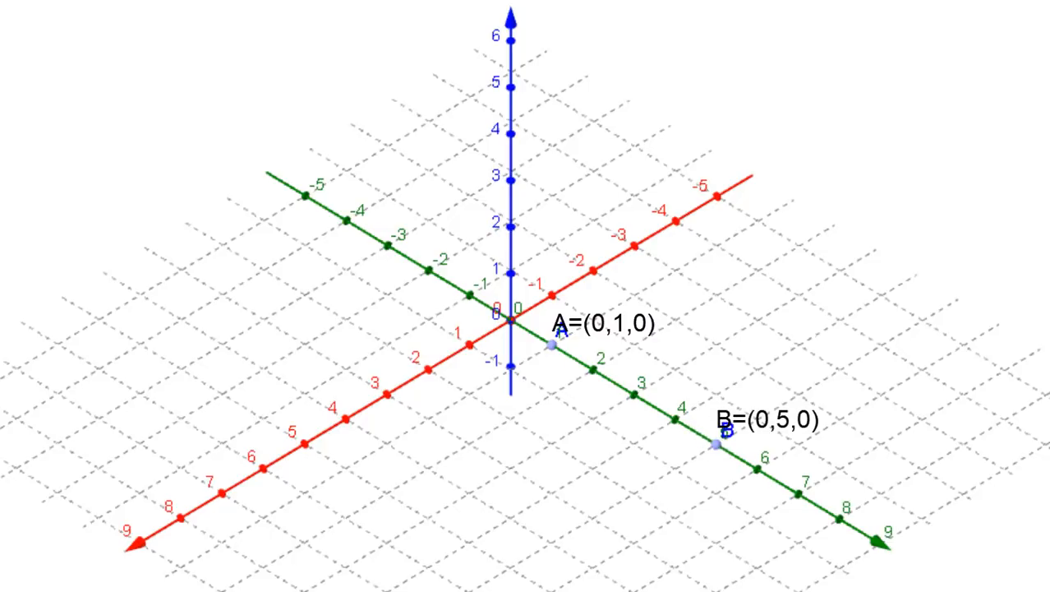
left_click(715, 443)
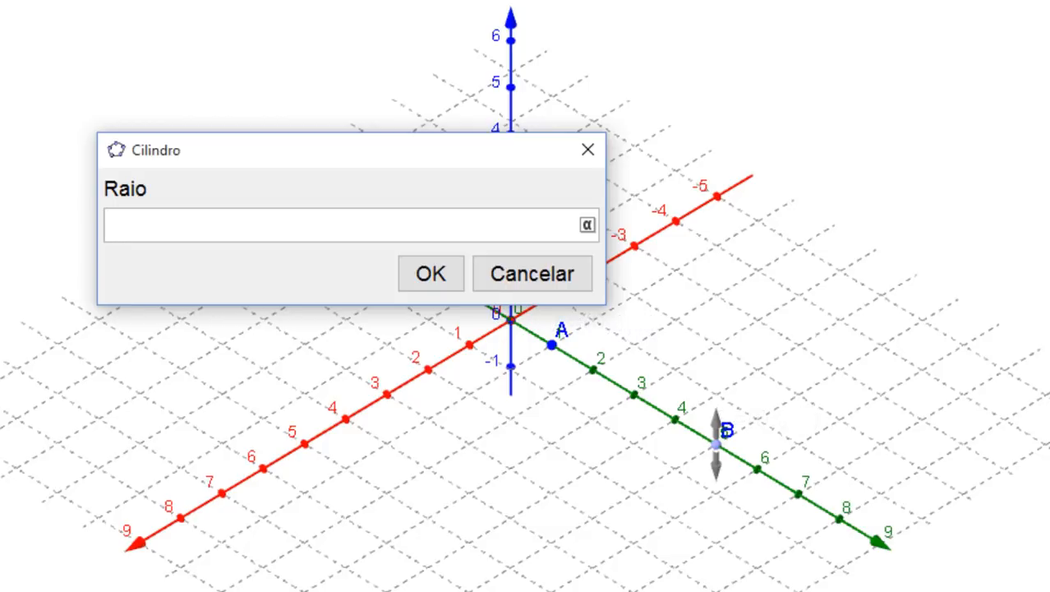
type("2")
left_click(444, 281)
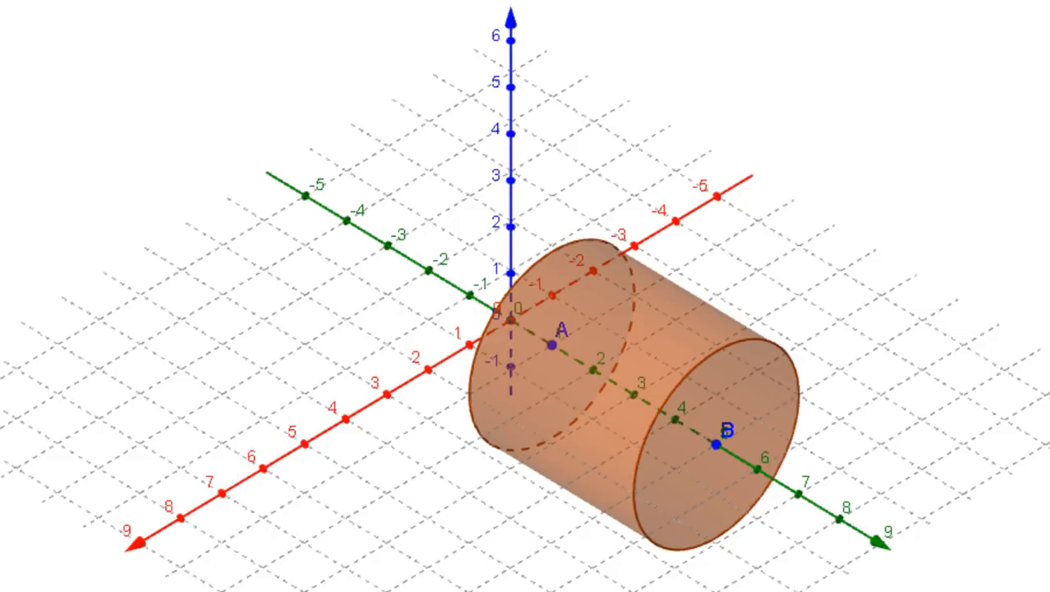
- Raise point B vertically to about (0, 5, 6.66) to tilt the cylinder
left_click(716, 443)
left_click_drag(715, 444, 716, 135)
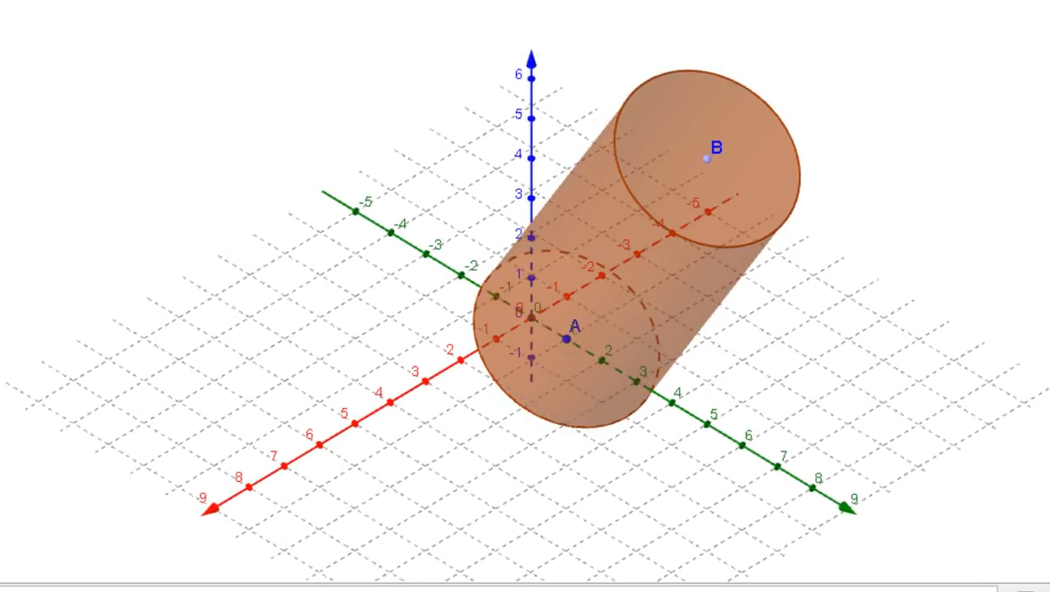
right_click_drag(649, 255, 628, 260)
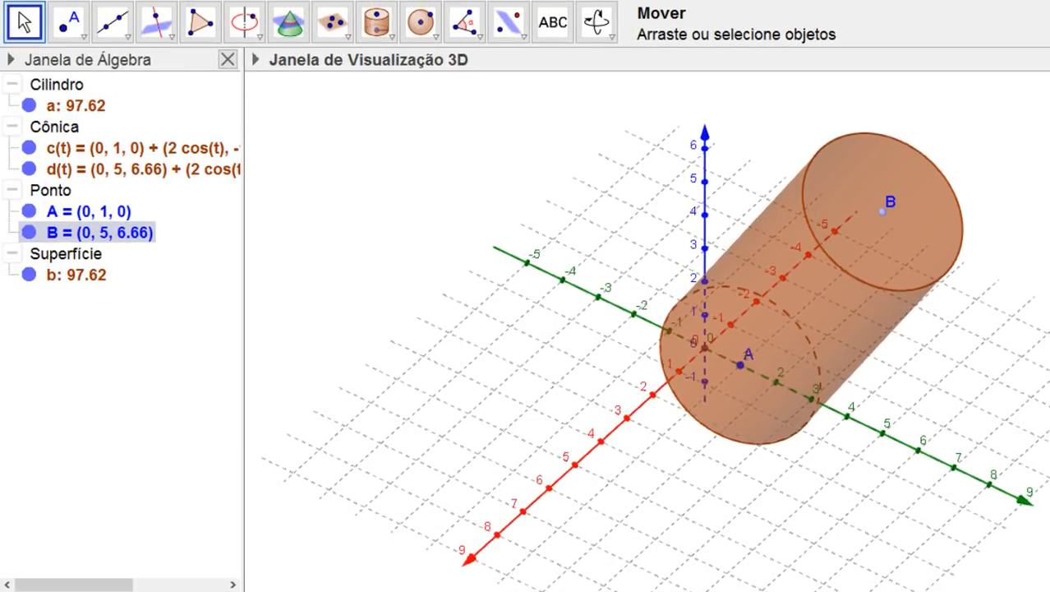
- Redefine point A as (0, 0, 0) so the cylinder's base is centred on the origin
left_click(88, 211, "ctrl")
double_click(88, 211)
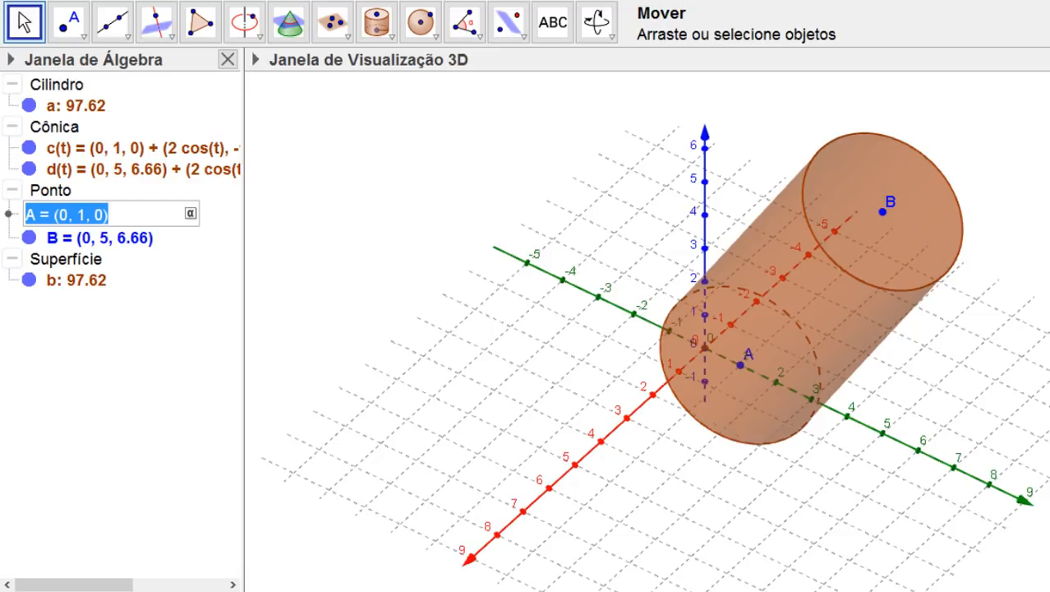
left_click(87, 214)
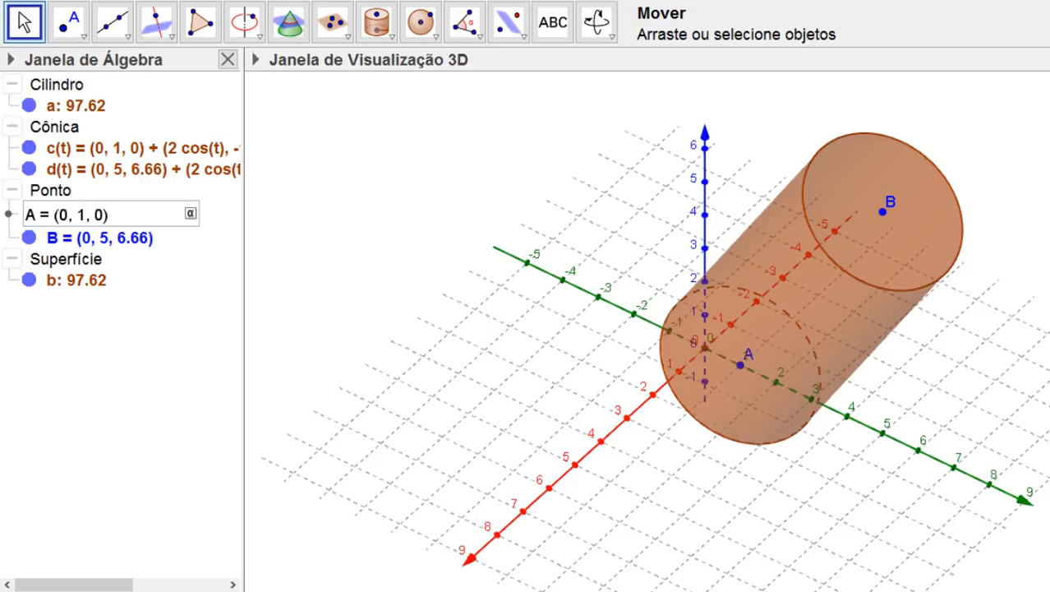
key("BackSpace")
type("0")
- Redefine point B as (0,0,4) to stand the cylinder upright
double_click(99, 238)
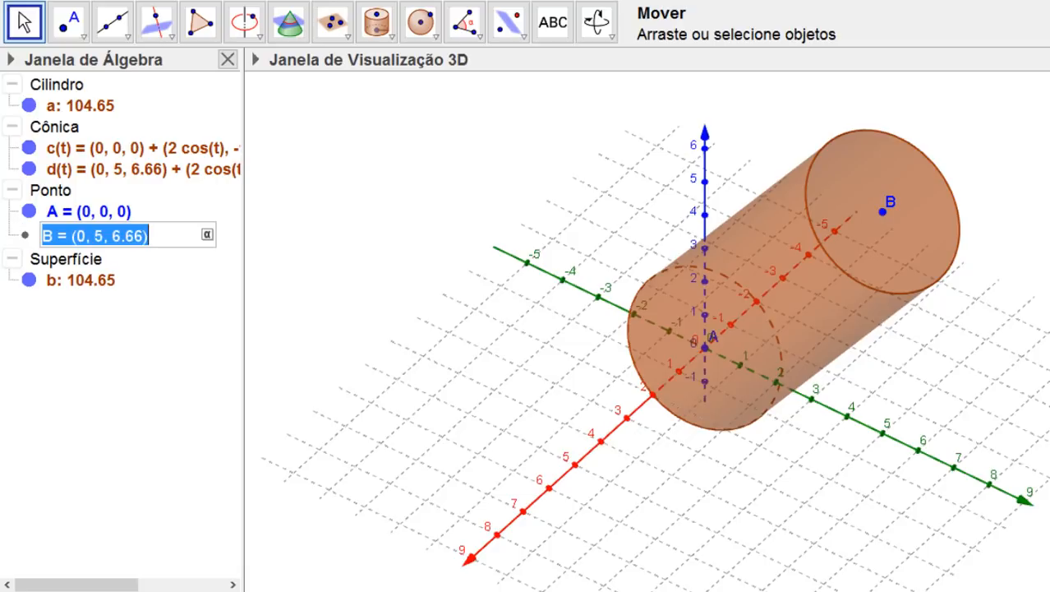
left_click_drag(76, 236, 144, 236)
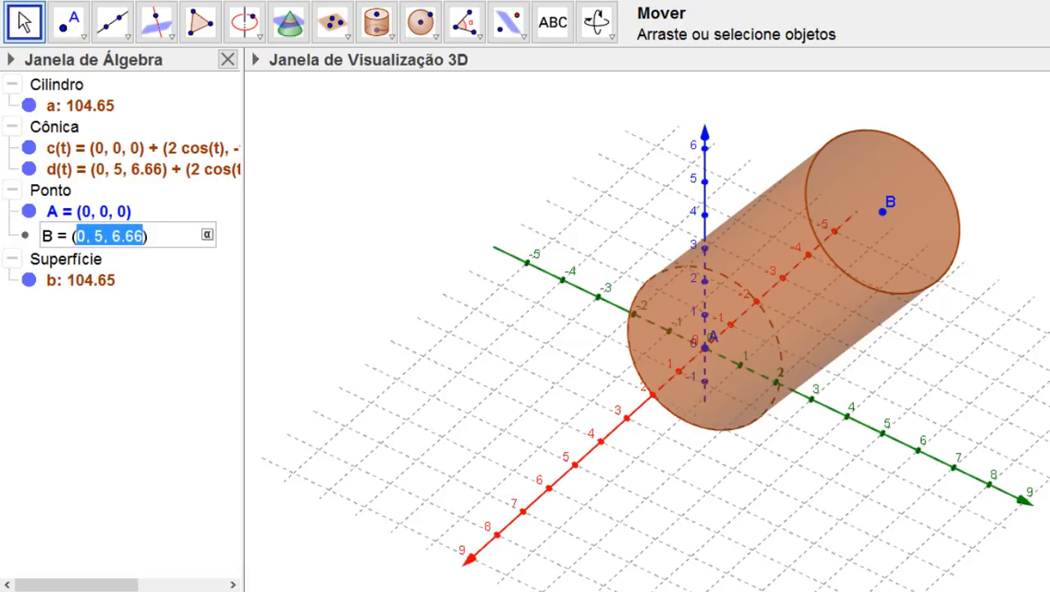
type("0,0,4")
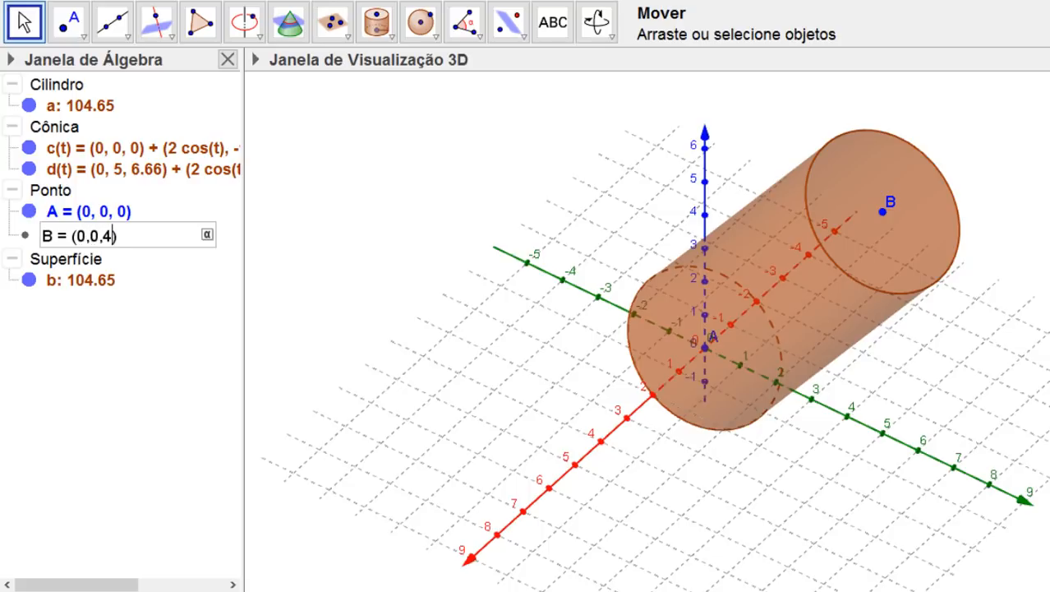
key("Return")
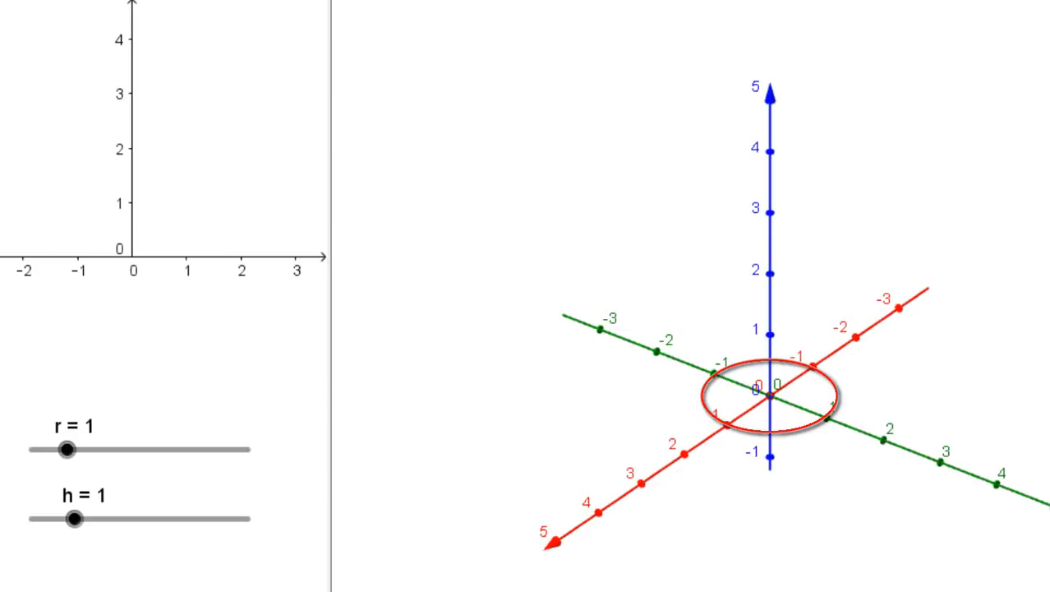
- Create a circle with the command Círculo[(0,0,0), r, EixoZ] and set slider r to 1.3
type("Cír")
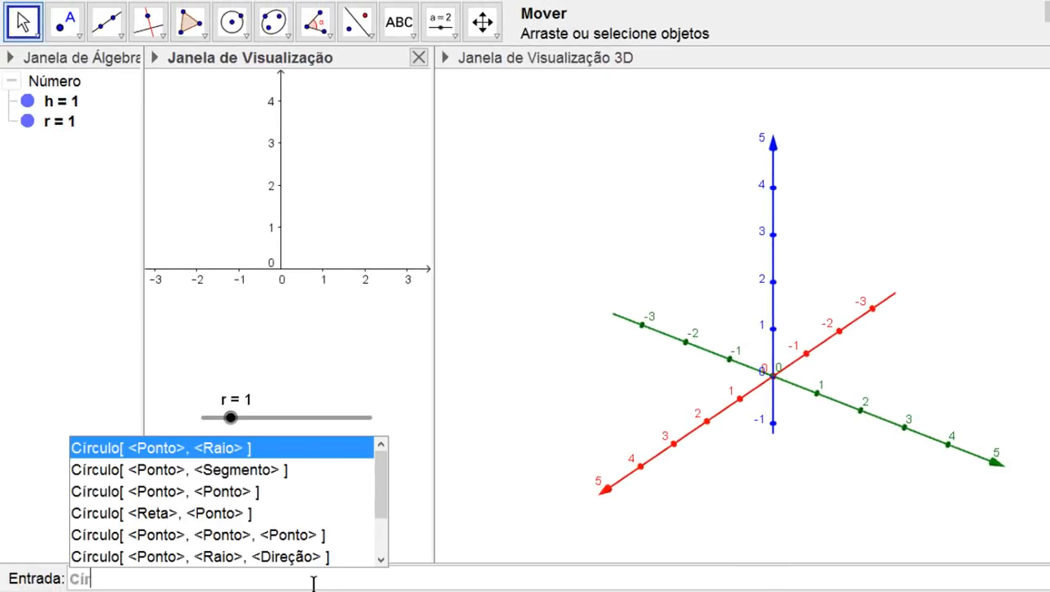
left_click(265, 557)
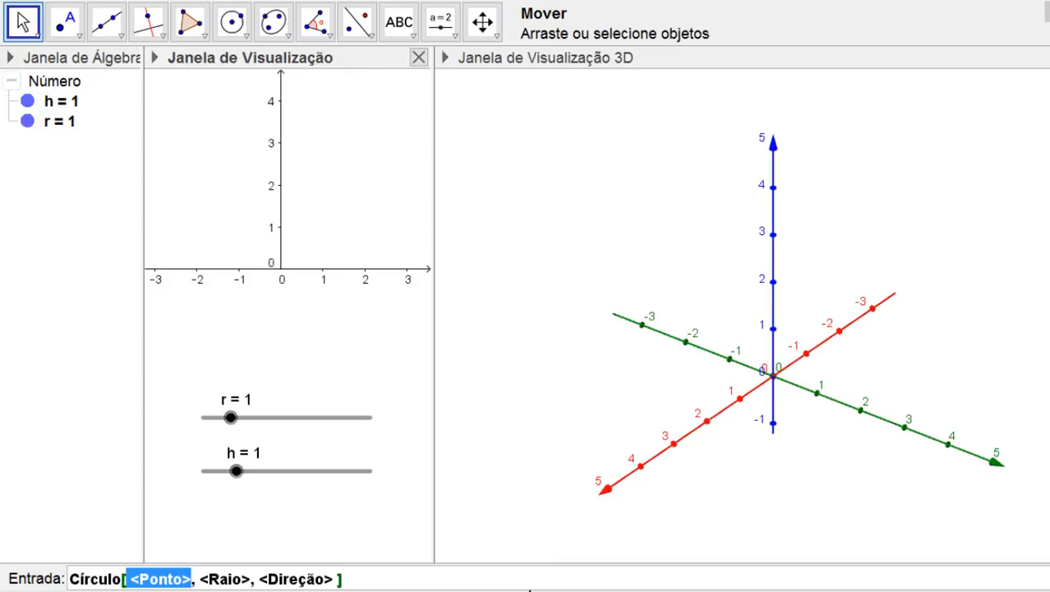
type("(0,0,")
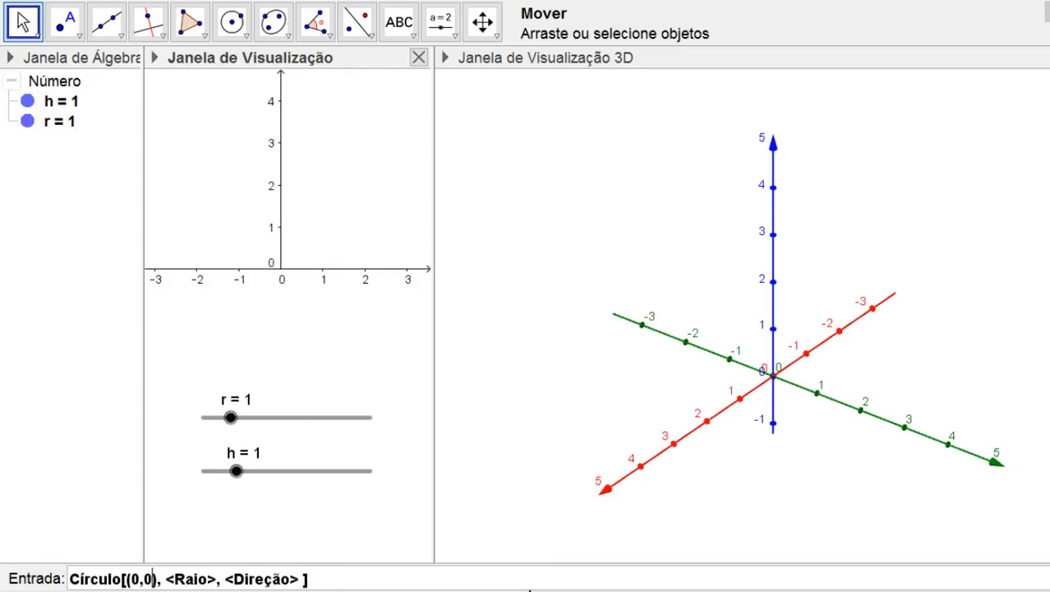
type("0")
key("Tab")
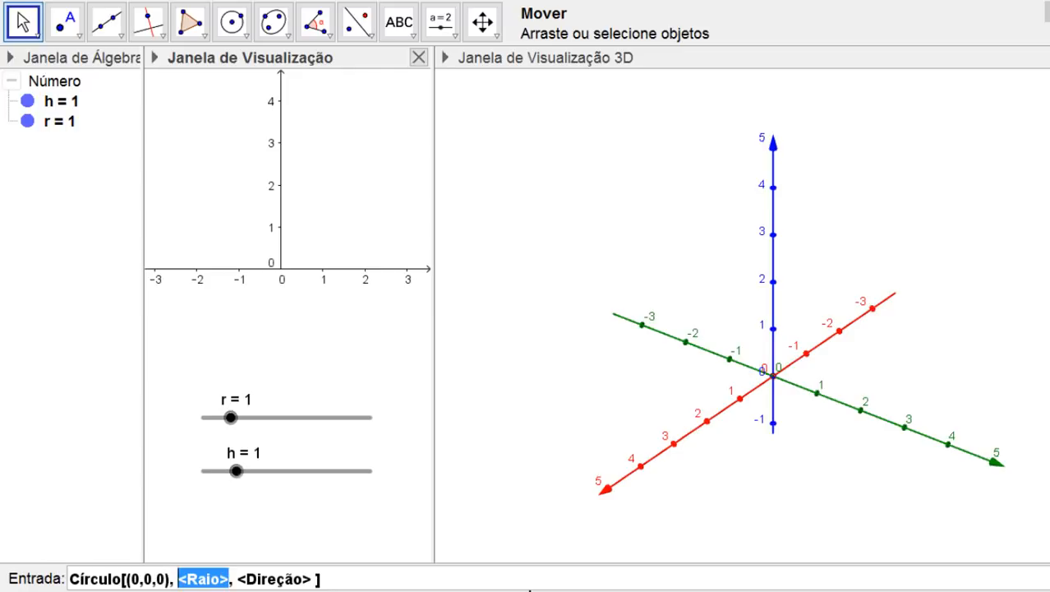
type("r")
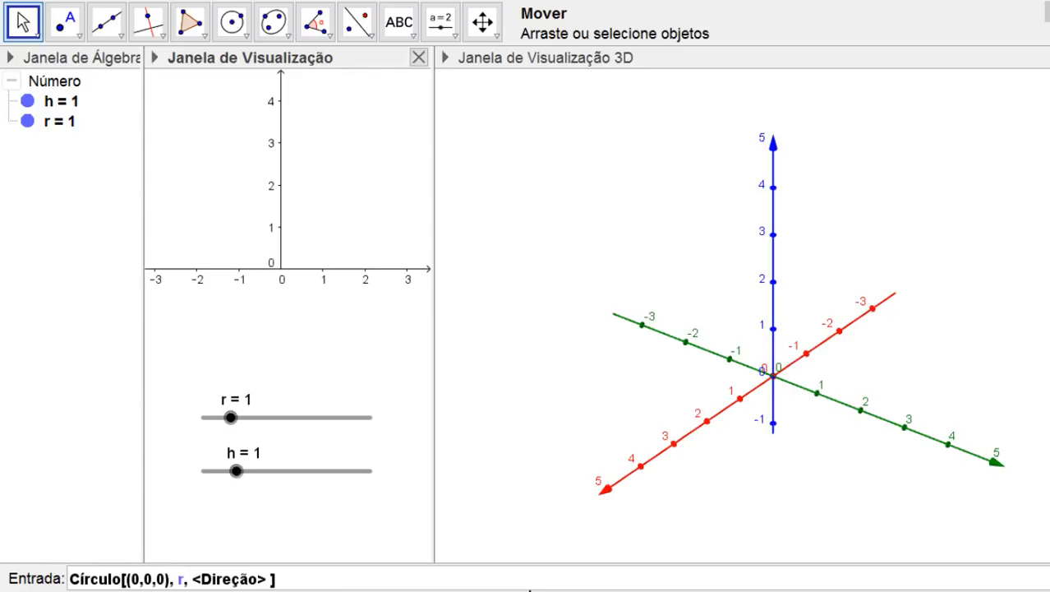
key("Tab")
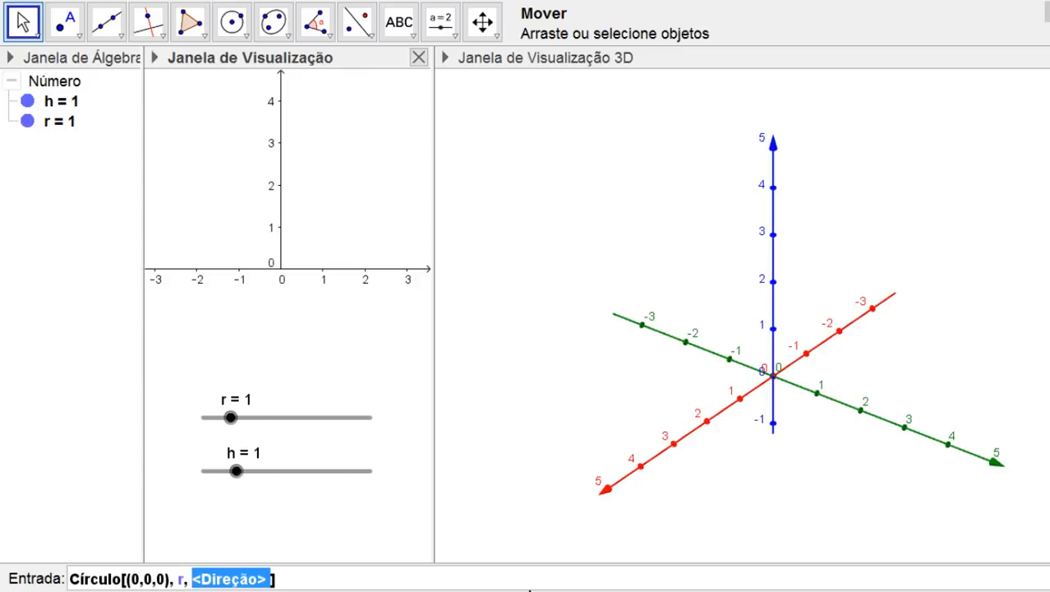
type("Eixo")
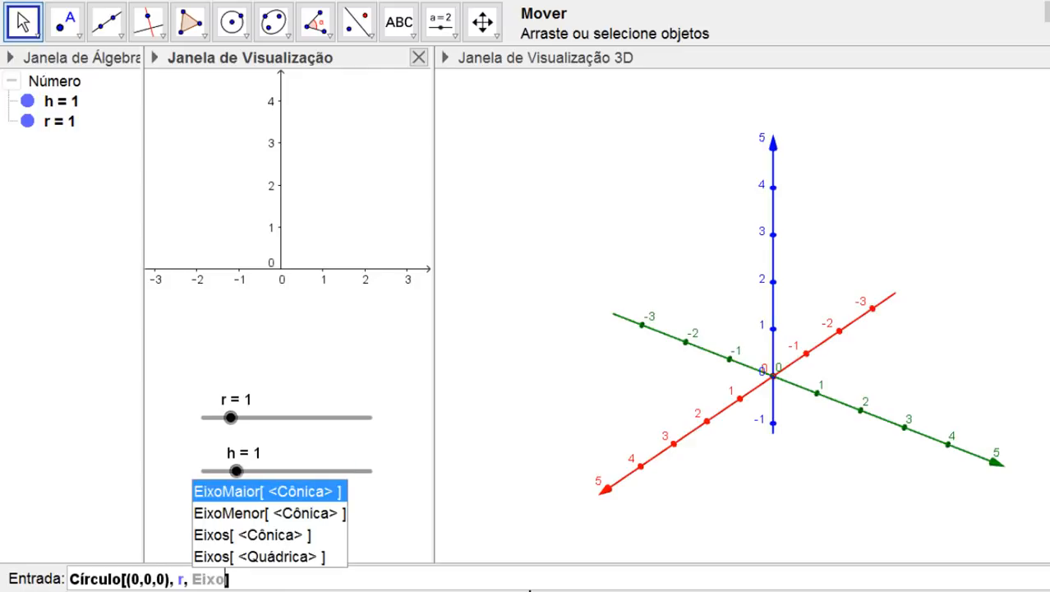
type("Z")
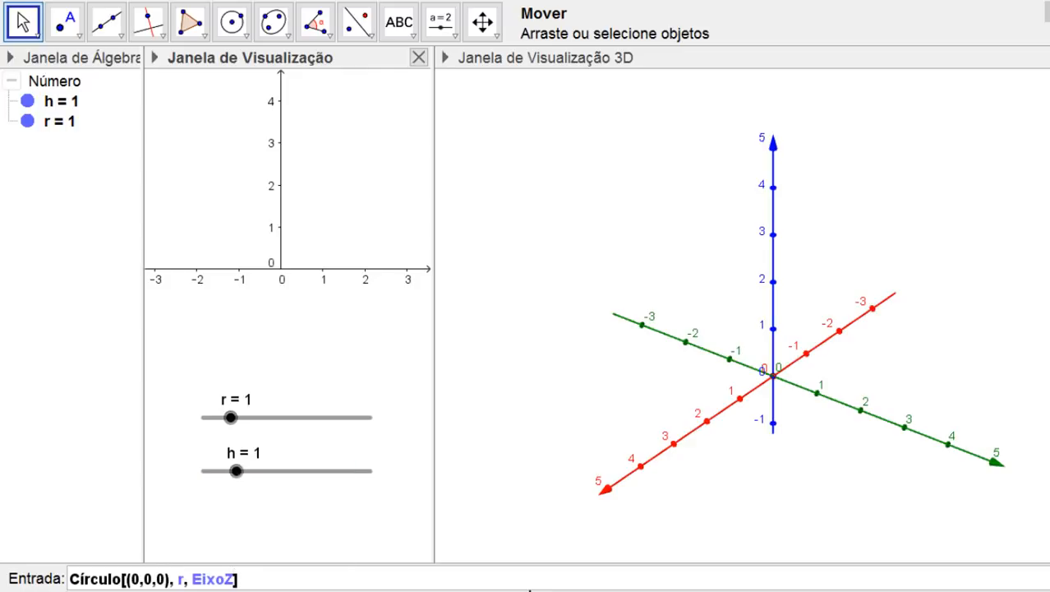
key("Return")
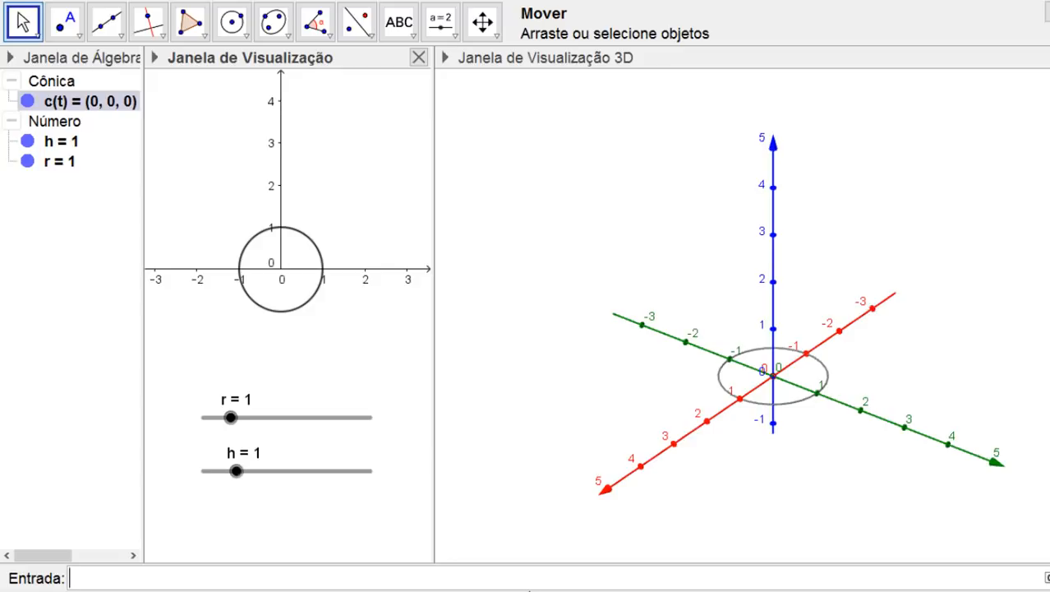
mouse_move(231, 418)
left_mouse_down()
mouse_move(253, 419)
mouse_move(262, 433)
mouse_move(240, 434)
left_mouse_up()
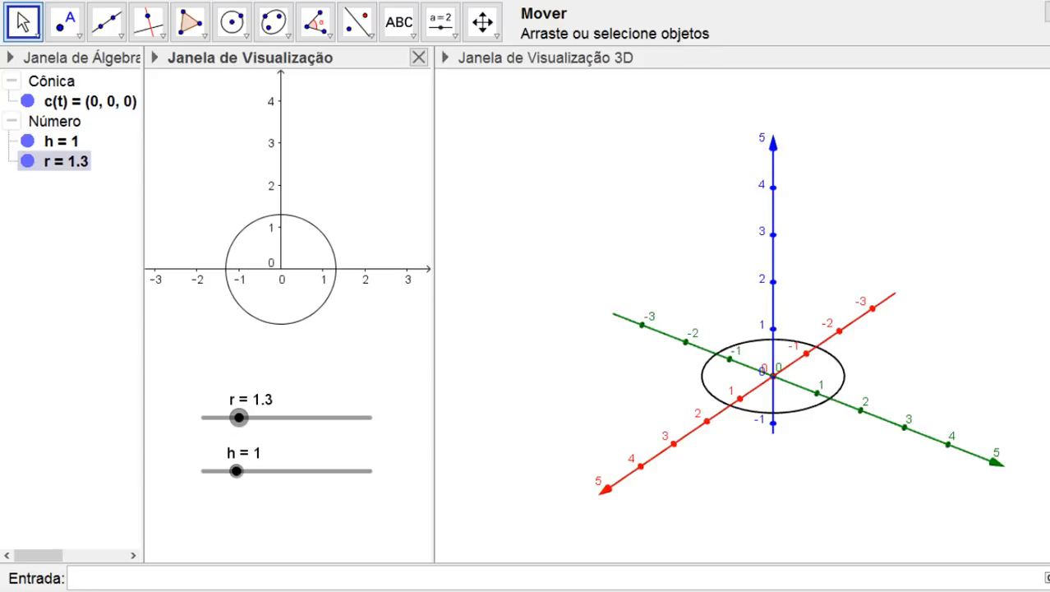
- Create a second circle with the command Círculo[(0,0,3), r, EixoY]
type("Círculo[<Ponto>, <Raio>, <Direção> ]")
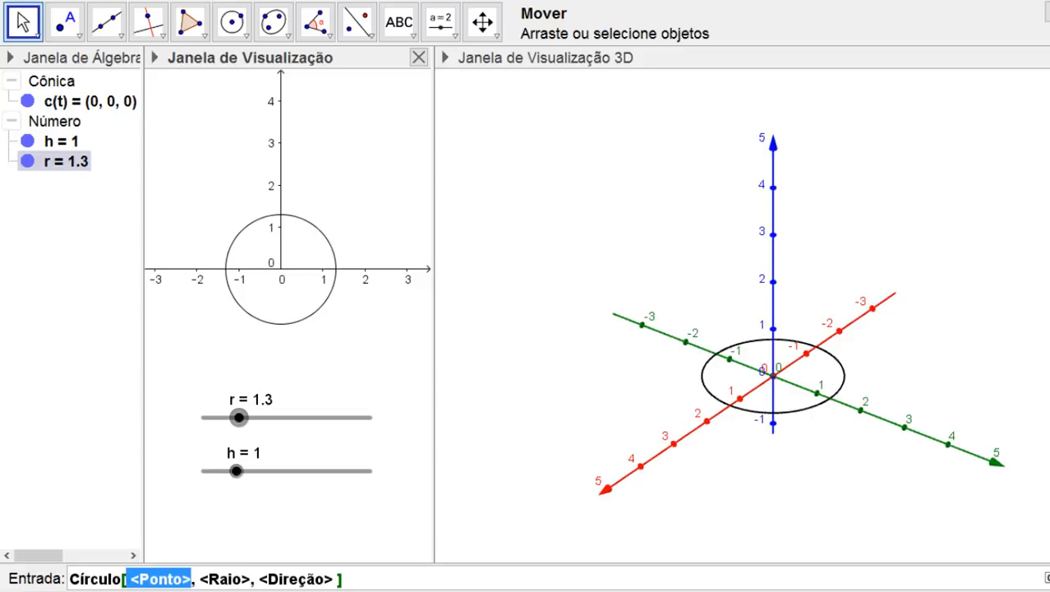
type("(0")
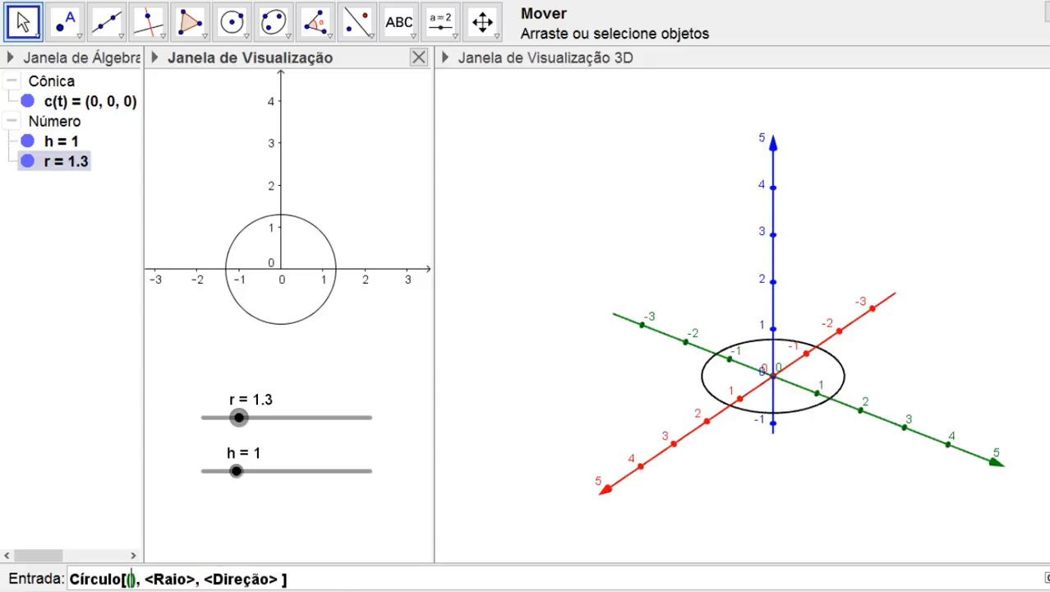
type(",0,")
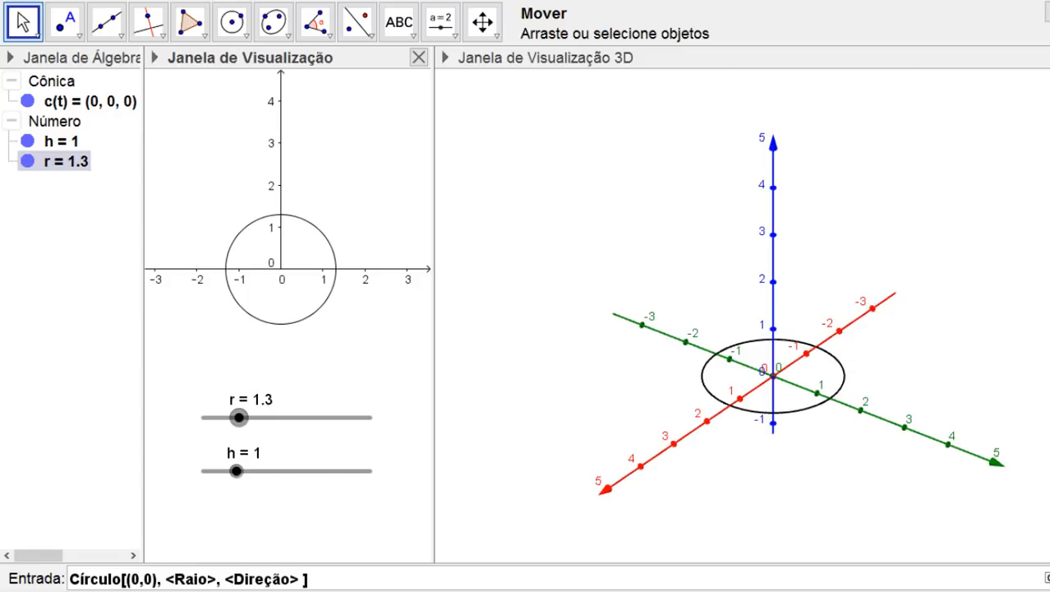
type("3")
key("Tab")
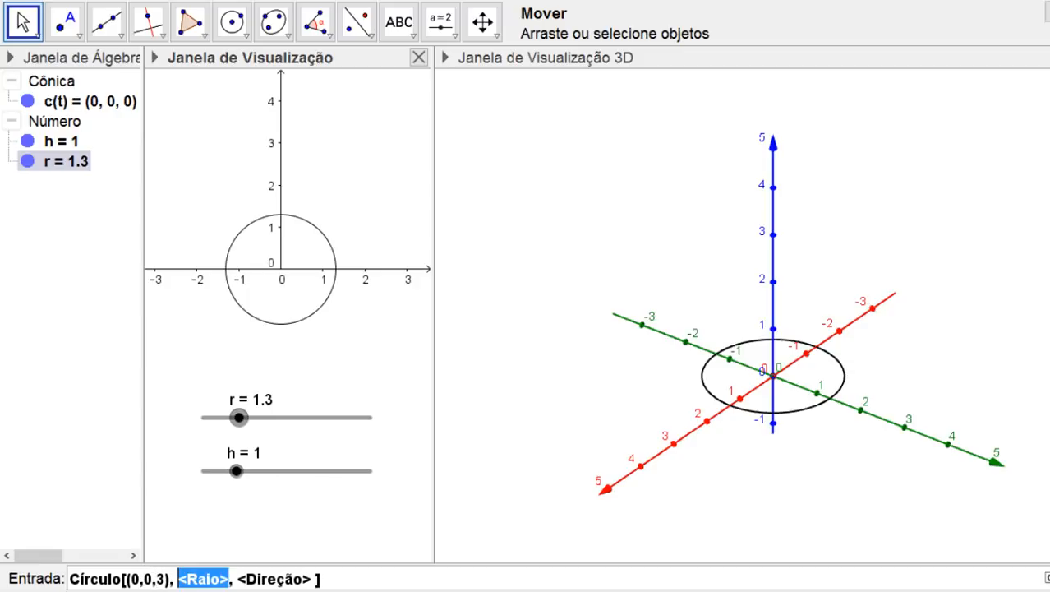
type("r")
key("Tab")
type("Eixo")
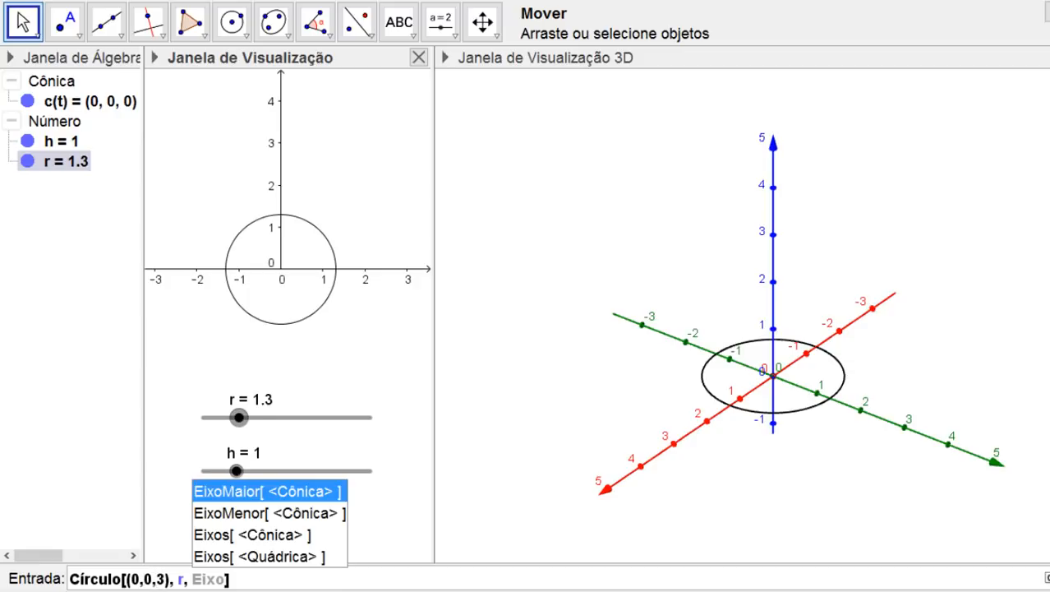
type("Y")
key("BackSpace")
type("Y")
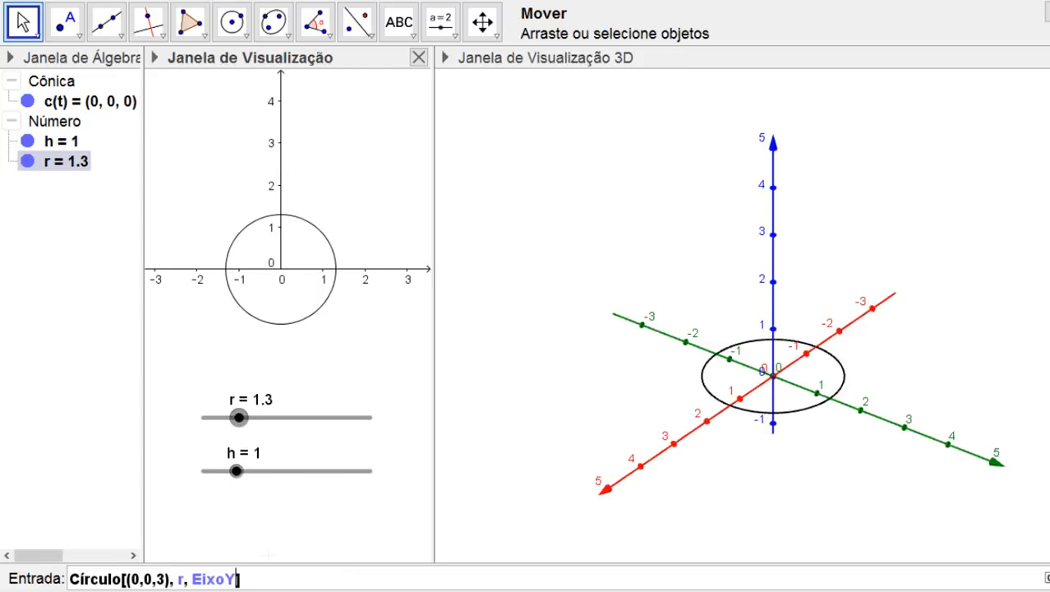
key("Return")
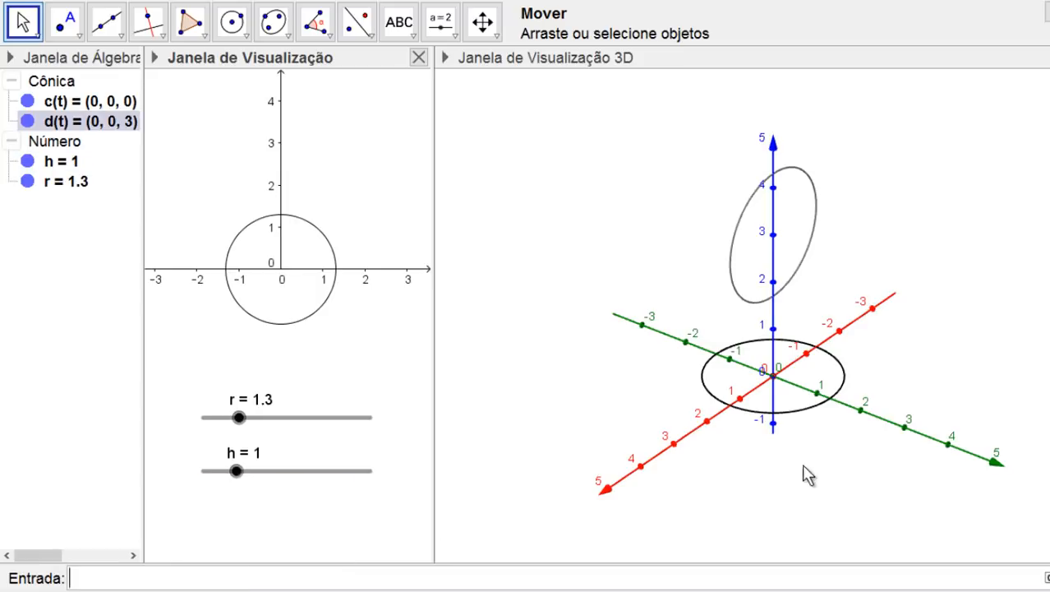
- Hide the circle centred at (0, 0, 3) after viewing it from another angle
left_click_drag(872, 429, 853, 446)
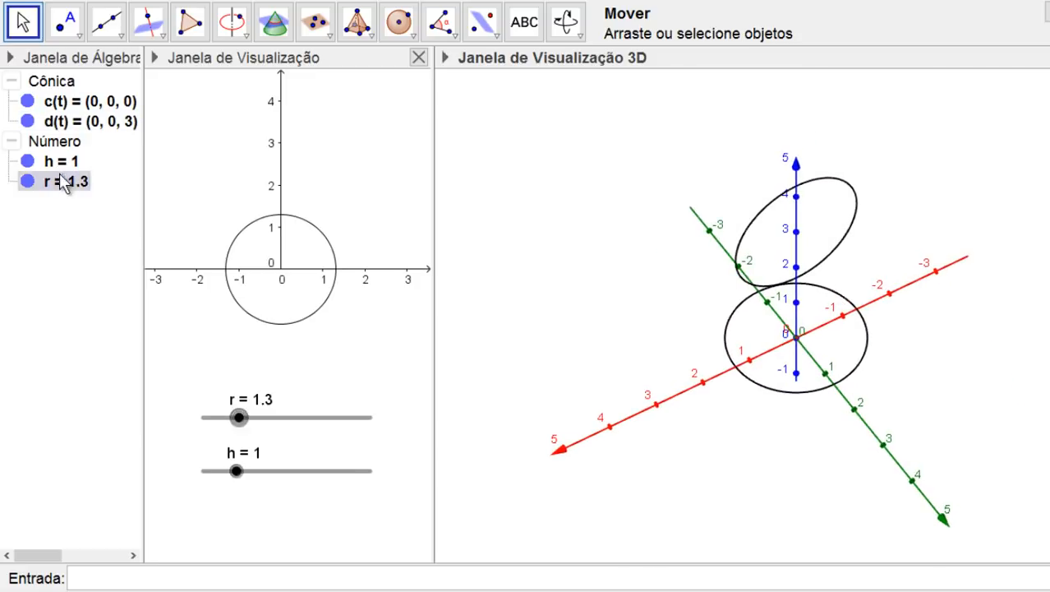
left_click(28, 123)
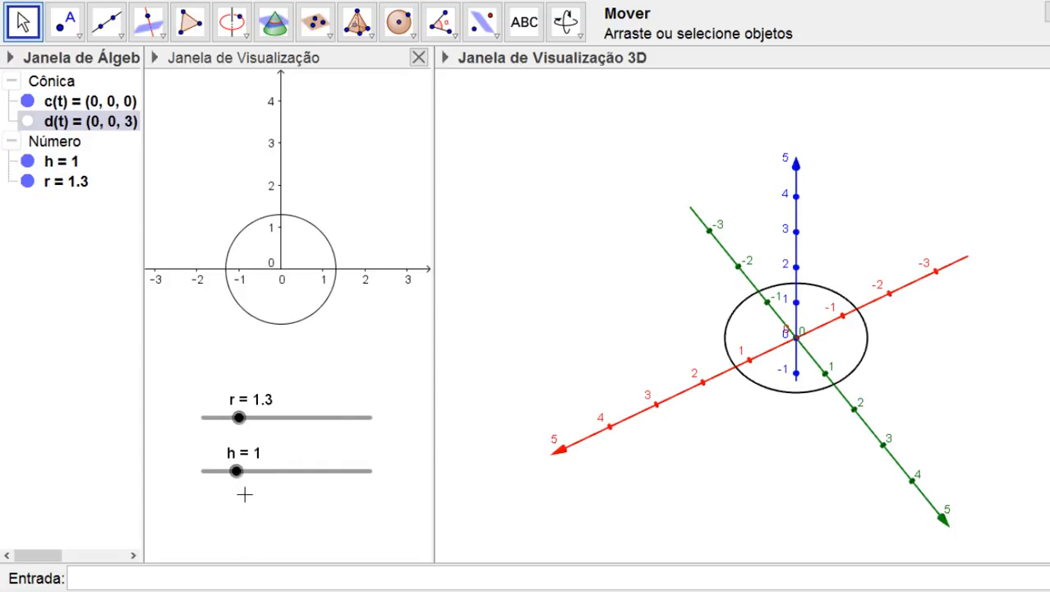
- Create a cylinder on the base circle with the command Cilindro[c, h]
left_click(249, 580)
type("Cil")
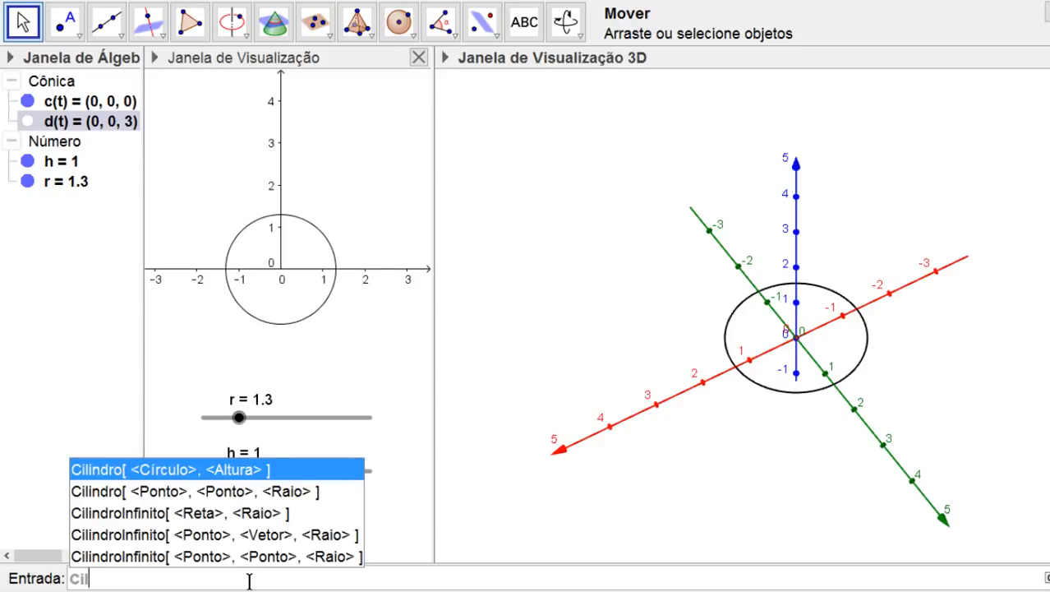
left_click(246, 473)
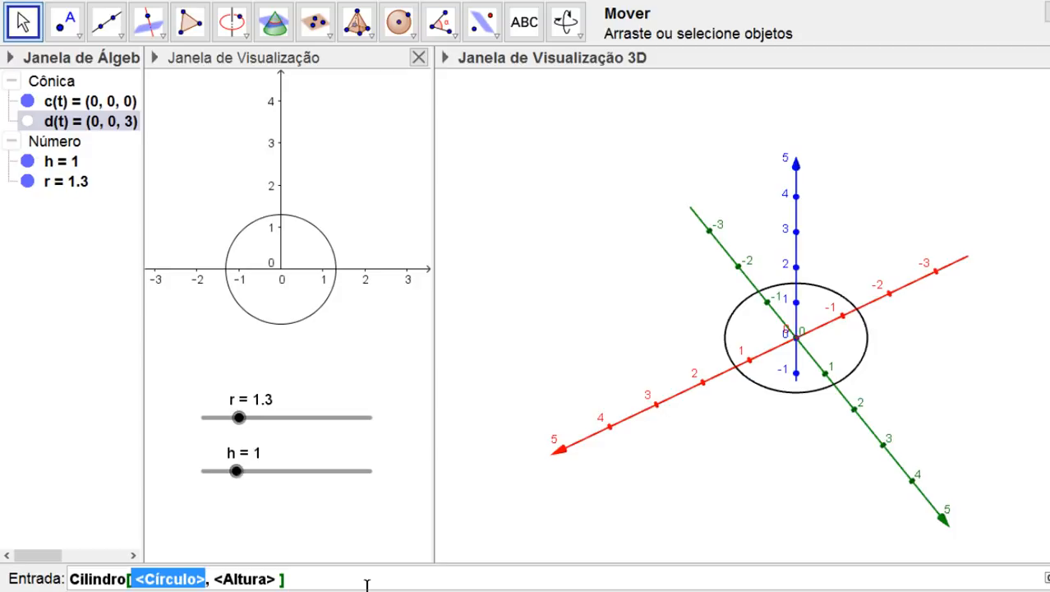
type("c")
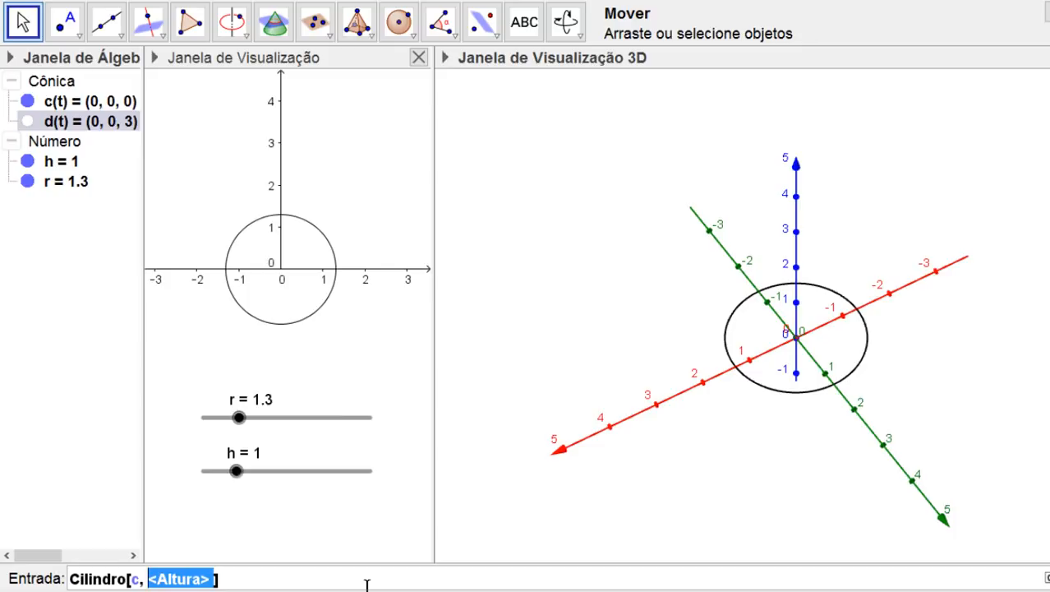
type("h")
key("Return")
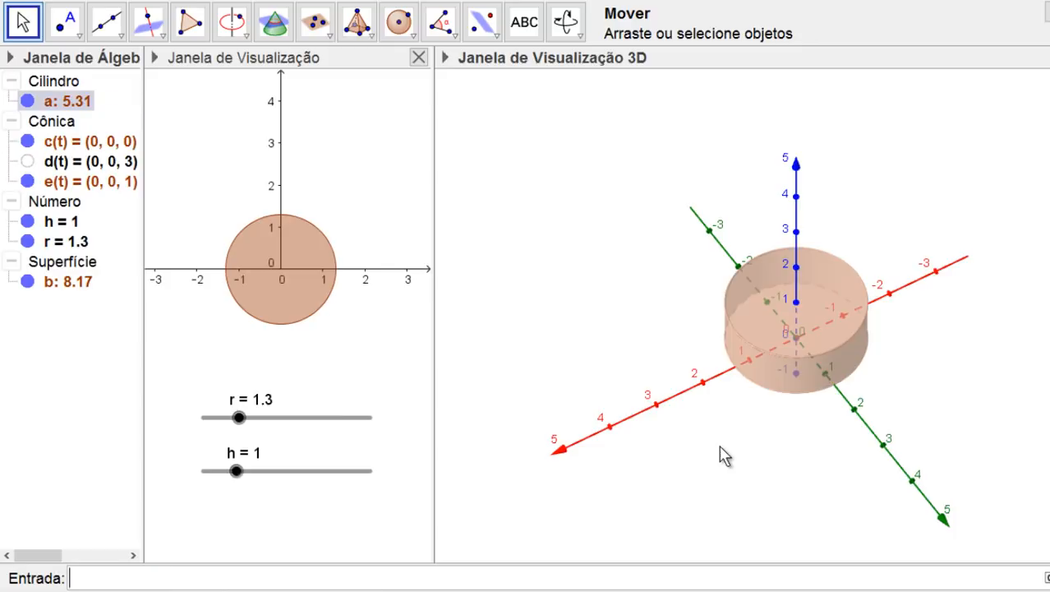
- Vary the cylinder's dimensions with the sliders, finishing with height h at 1.8 and radius r at 1.3
left_click_drag(722, 451, 723, 428)
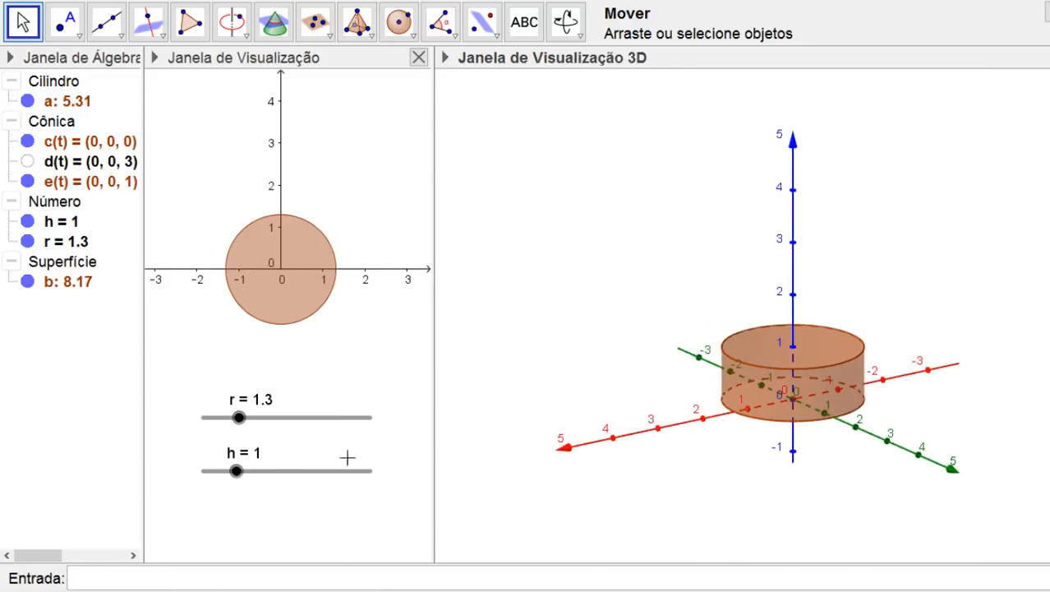
left_click_drag(237, 471, 292, 485)
left_click_drag(238, 418, 252, 430)
left_click_drag(290, 473, 264, 473)
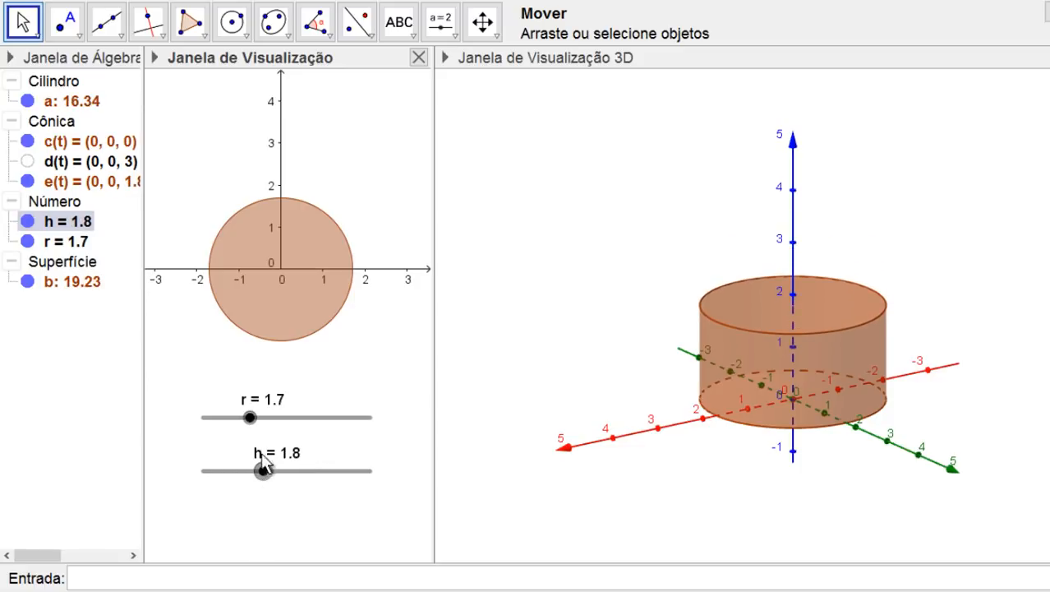
mouse_move(250, 418)
left_mouse_down()
mouse_move(249, 433)
mouse_move(237, 426)
left_mouse_up()
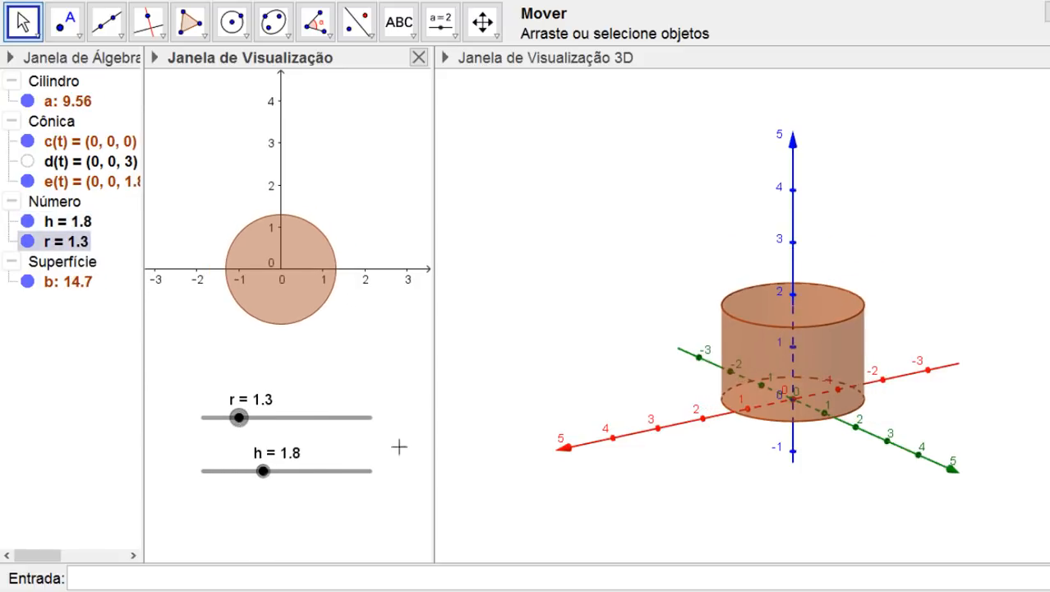
- Hide the cylinder's lateral surface b and its upper circle e, leaving the base circle shown
left_click(664, 453)
mouse_move(664, 453)
left_mouse_down()
mouse_move(662, 480)
mouse_move(671, 461)
left_mouse_up()
left_click(671, 460)
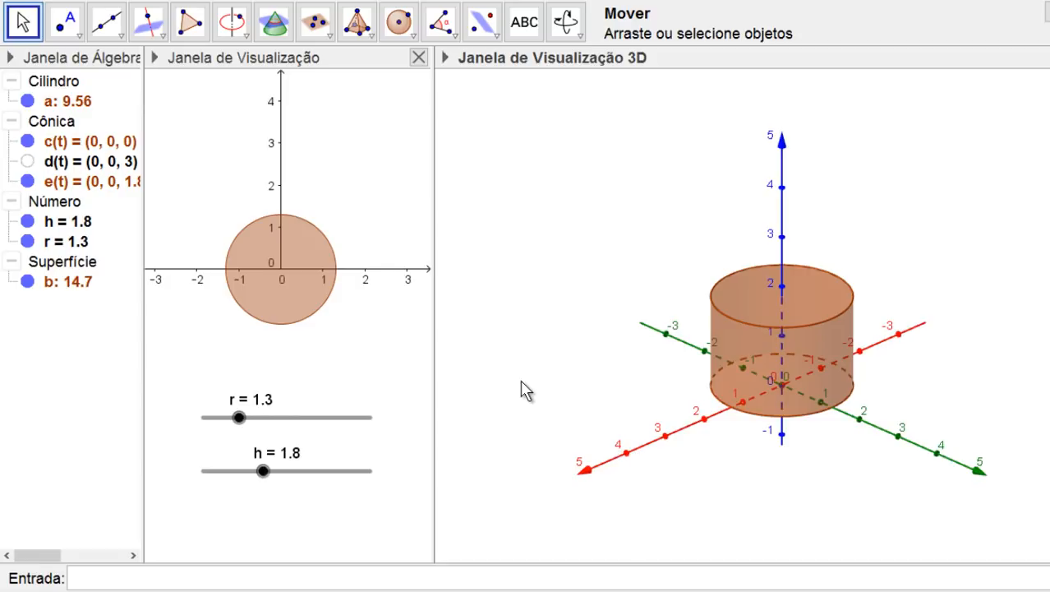
left_click(29, 282)
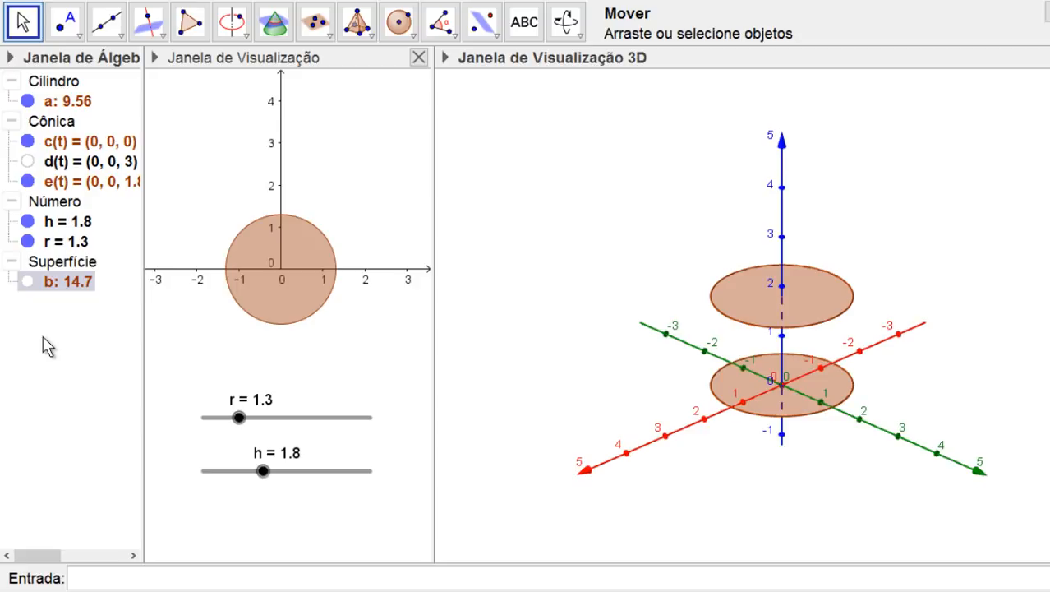
left_click(28, 181)
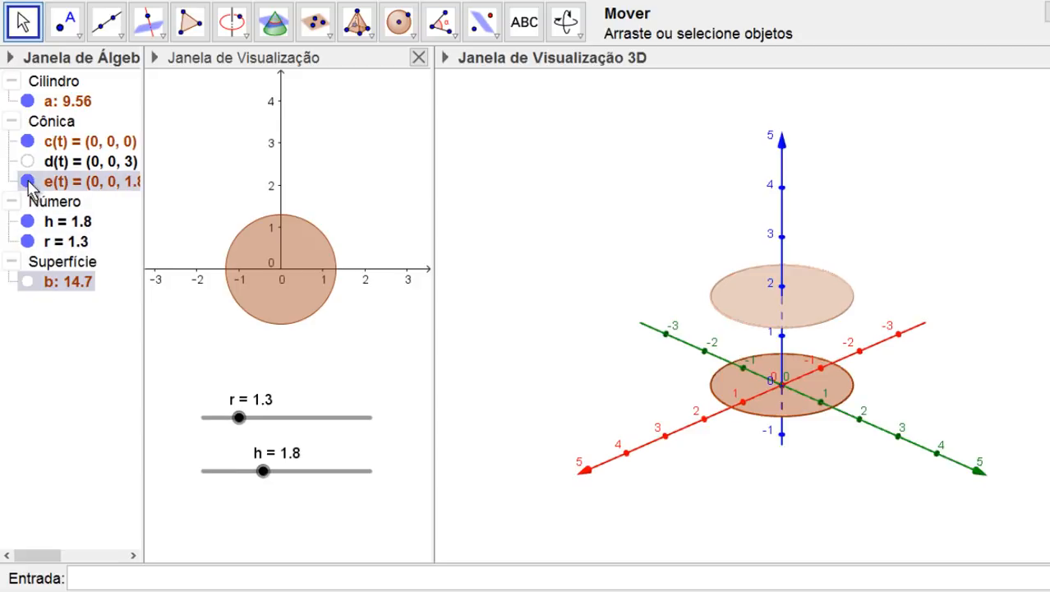
left_click(28, 181)
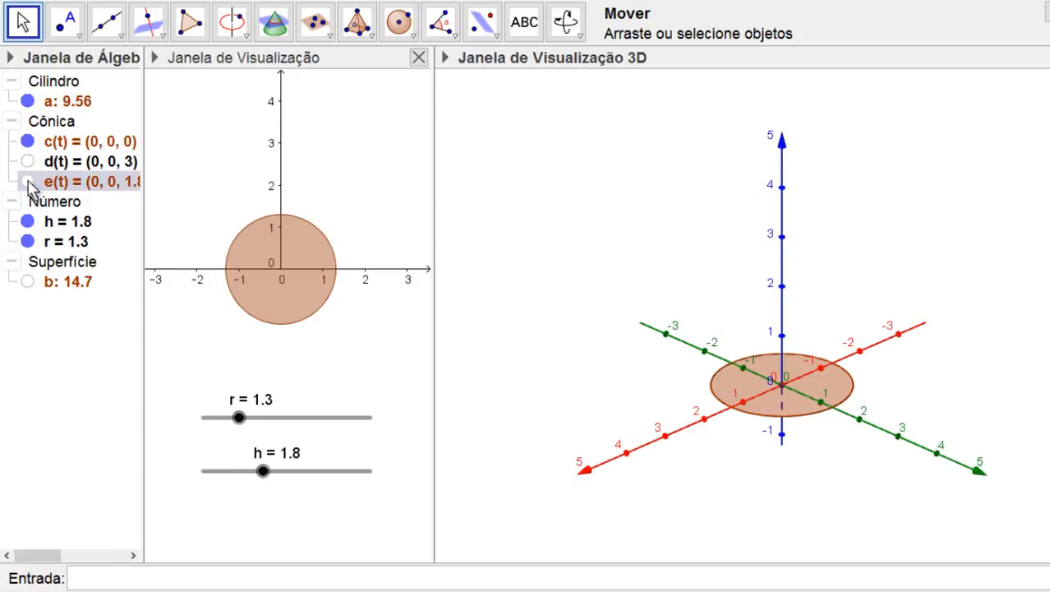
- Create a cone on the base circle with the command Cone[c, h]
left_click(165, 575)
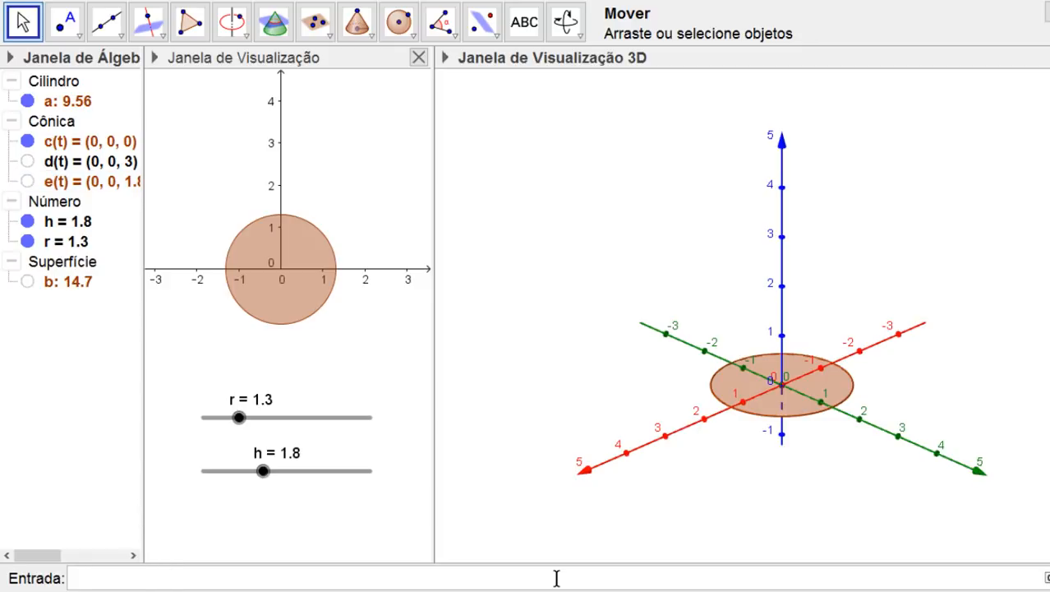
type("cone")
left_click(183, 453)
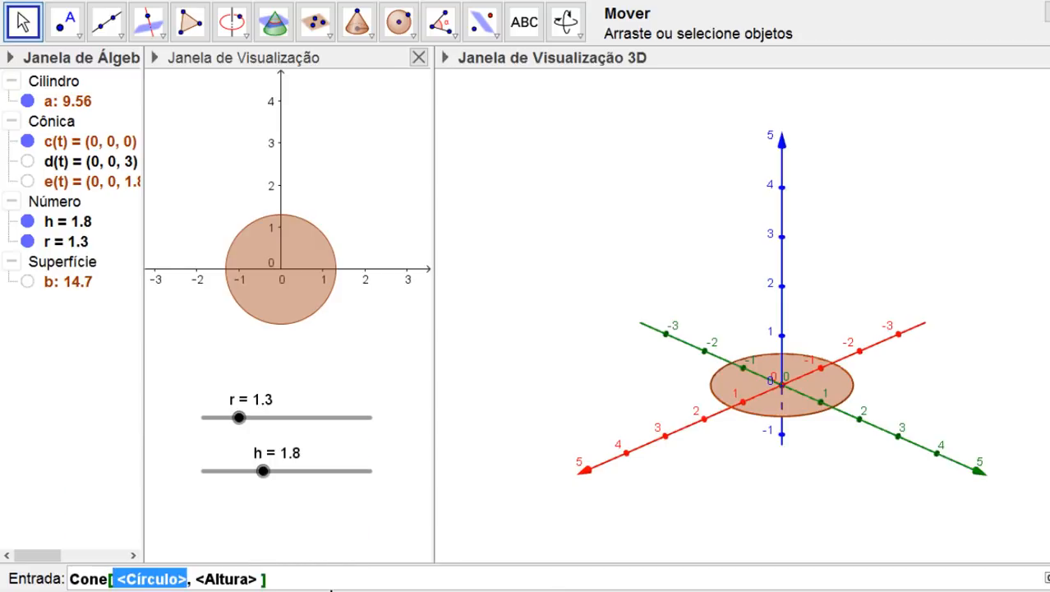
type("c")
key("Tab")
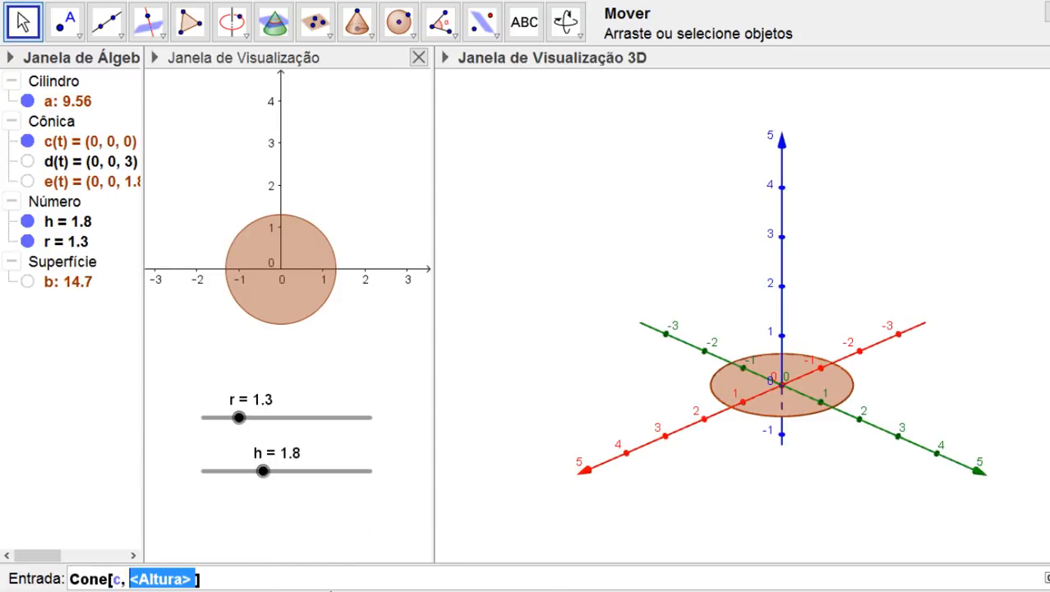
type("h")
key("Return")
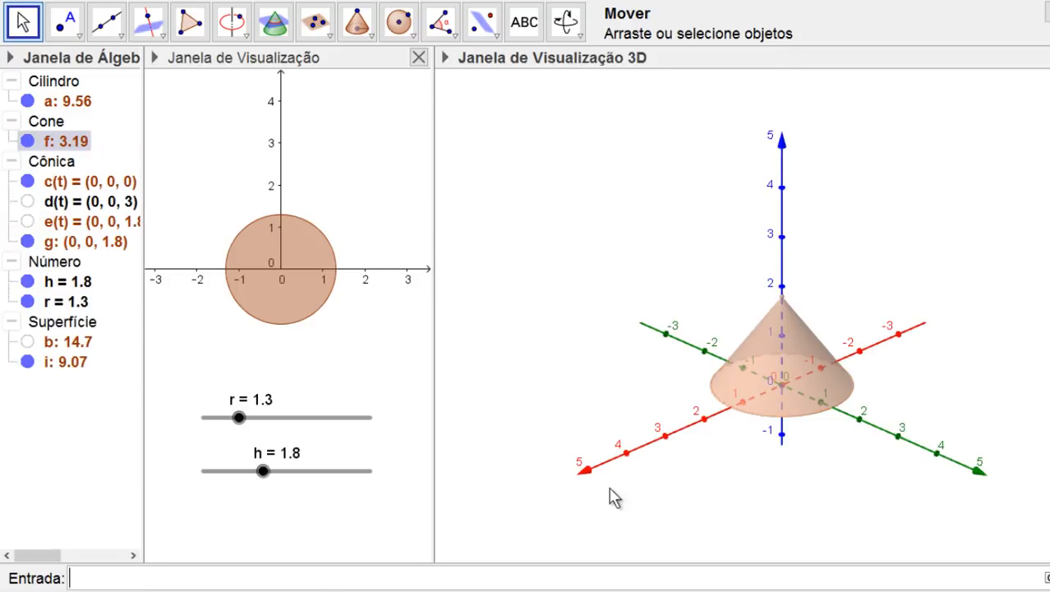
- Resize the cone with the sliders by setting height h to 3 and radius r to 1.7
mouse_move(796, 436)
left_mouse_down()
mouse_move(796, 461)
mouse_move(795, 434)
left_mouse_up()
left_click_drag(263, 471, 303, 471)
left_click(239, 418)
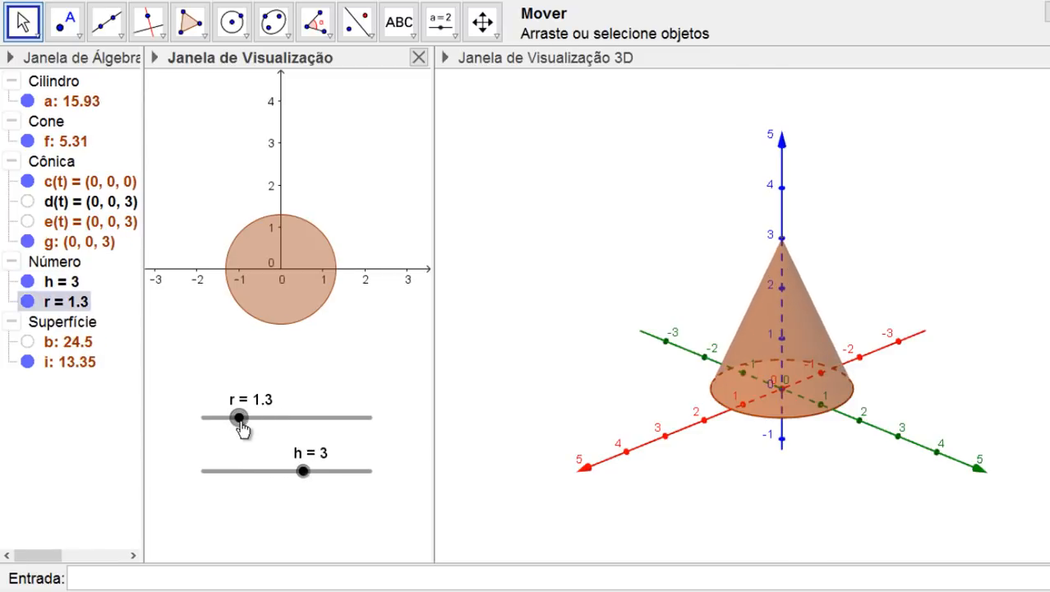
left_click_drag(238, 417, 250, 418)
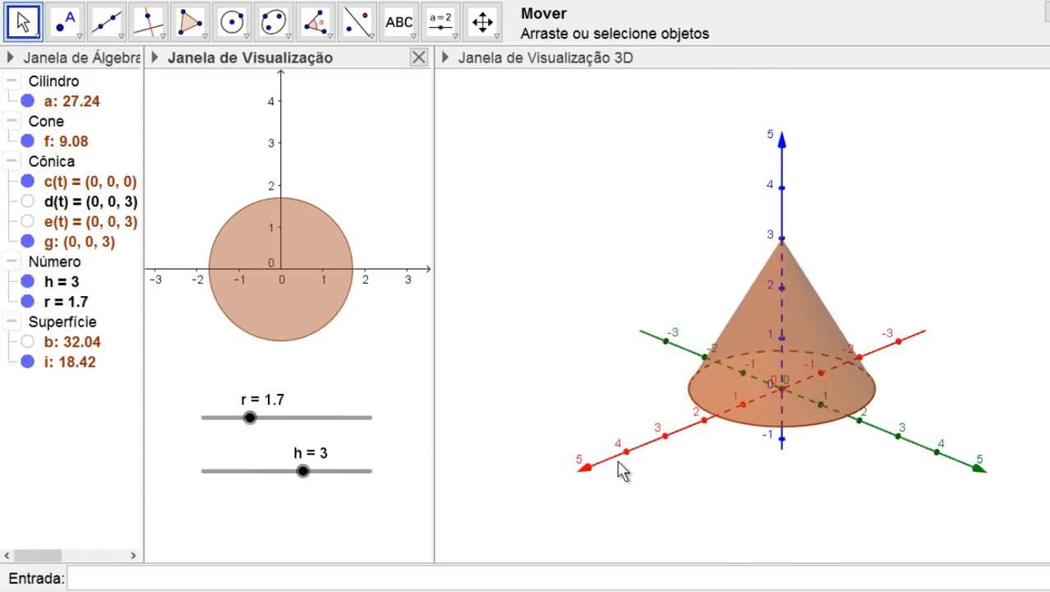